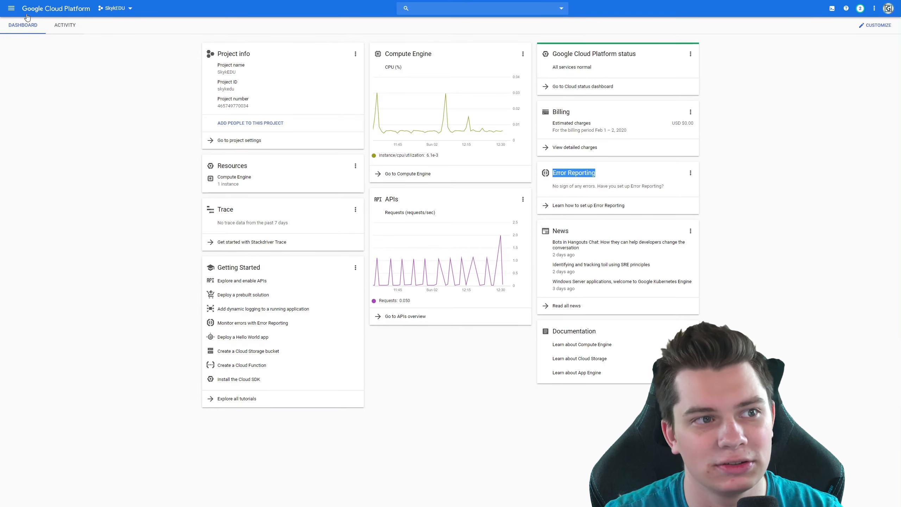
Step: Make the edu VM instance's external IP address static in the VPC network settings, reserving it under the name anything
left_click(14, 10)
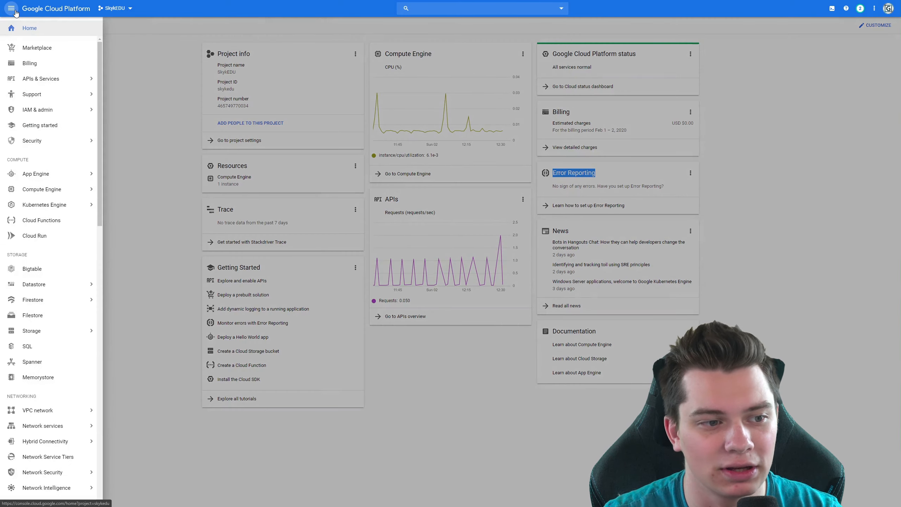
mouse_move(18, 414)
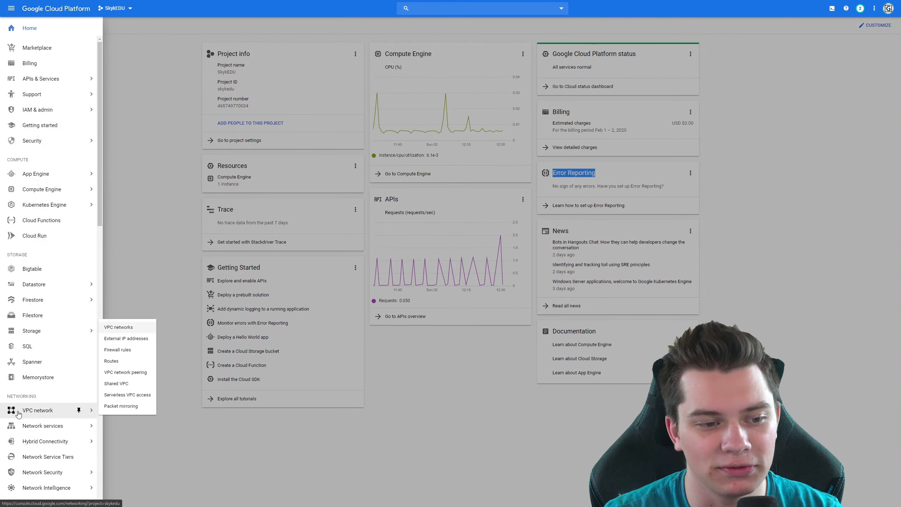
left_click(122, 341)
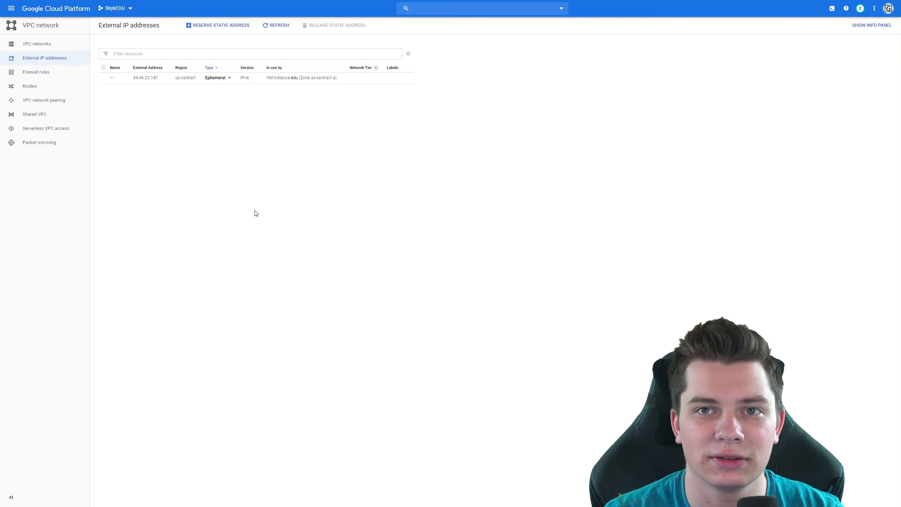
left_click(230, 79)
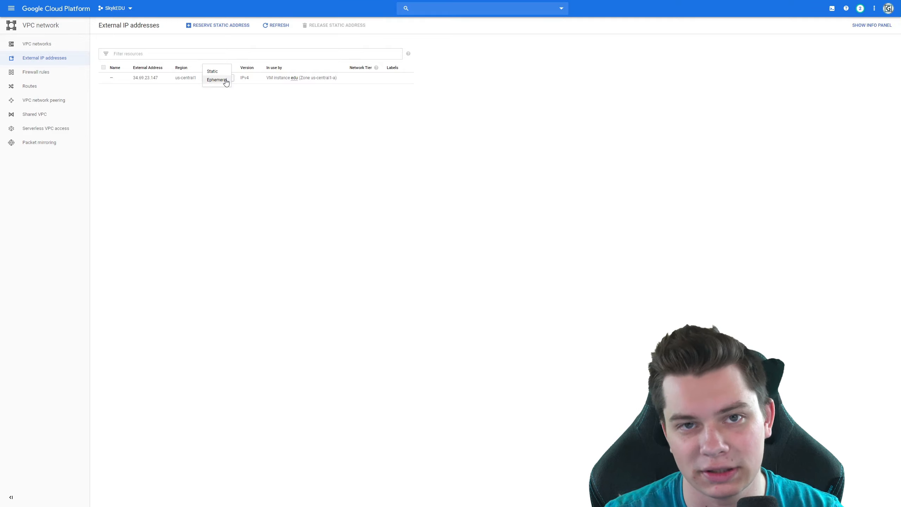
left_click(225, 72)
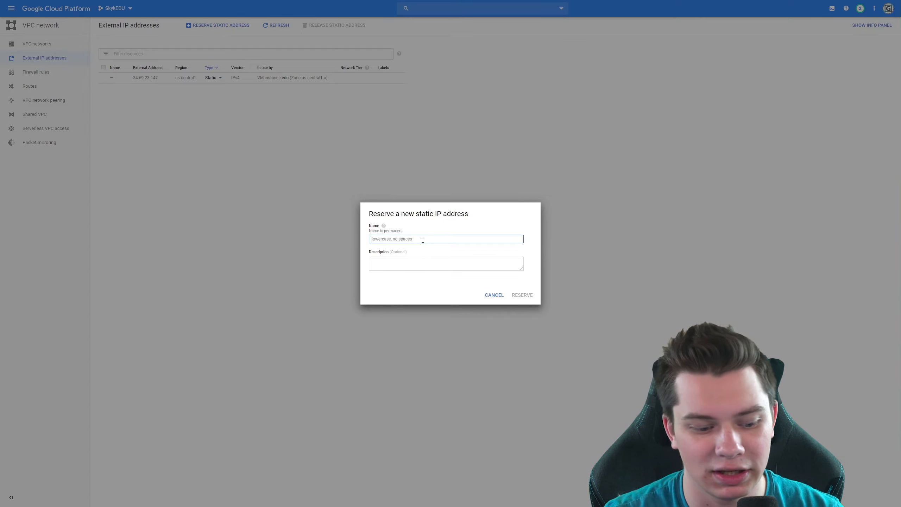
type("anything")
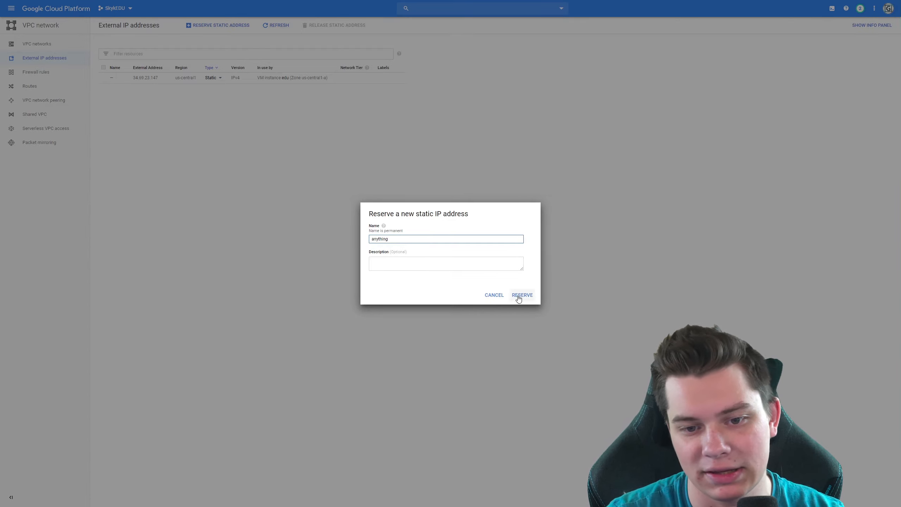
left_click(518, 296)
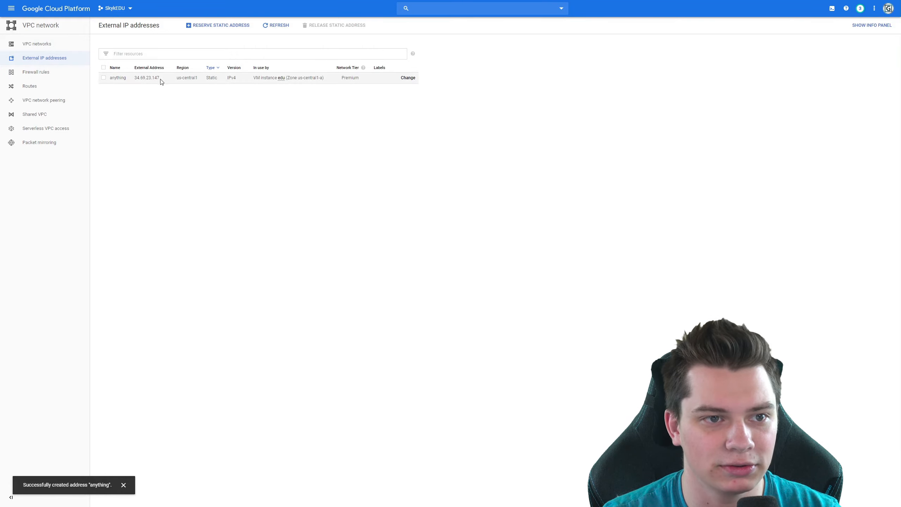
Step: Copy the reserved static address from the external IP addresses list
left_click_drag(160, 80, 135, 84)
right_click(141, 80)
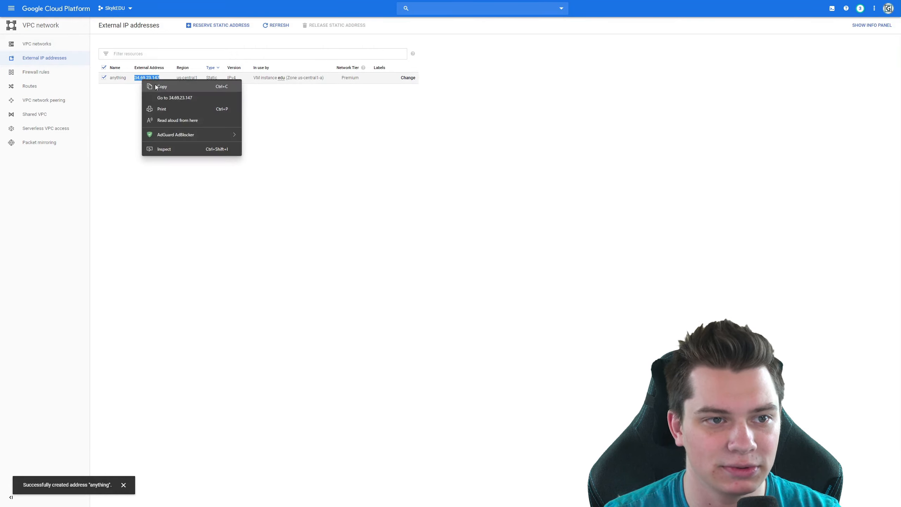
left_click(156, 85)
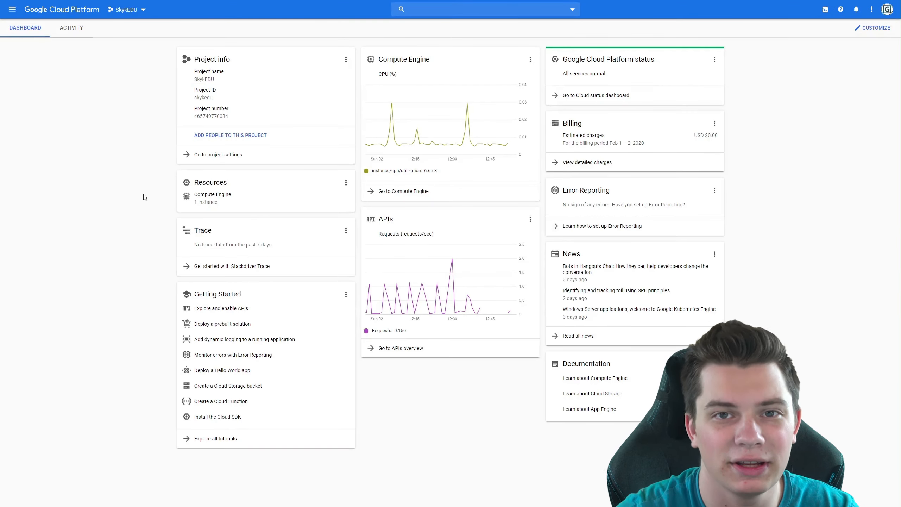
Step: Create a public Cloud DNS zone named slyk with the DNS name slyk.org
left_click(12, 9)
mouse_move(61, 209)
scroll(61, 209, "down", 2)
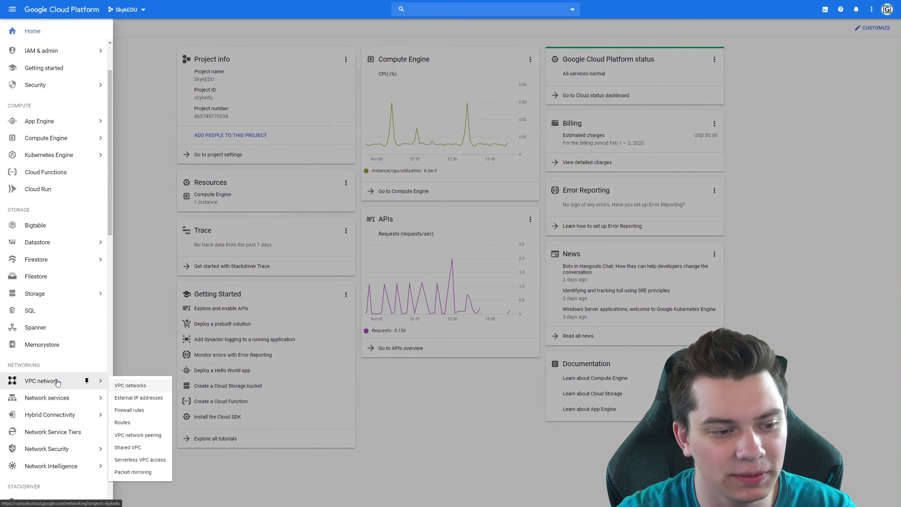
mouse_move(56, 400)
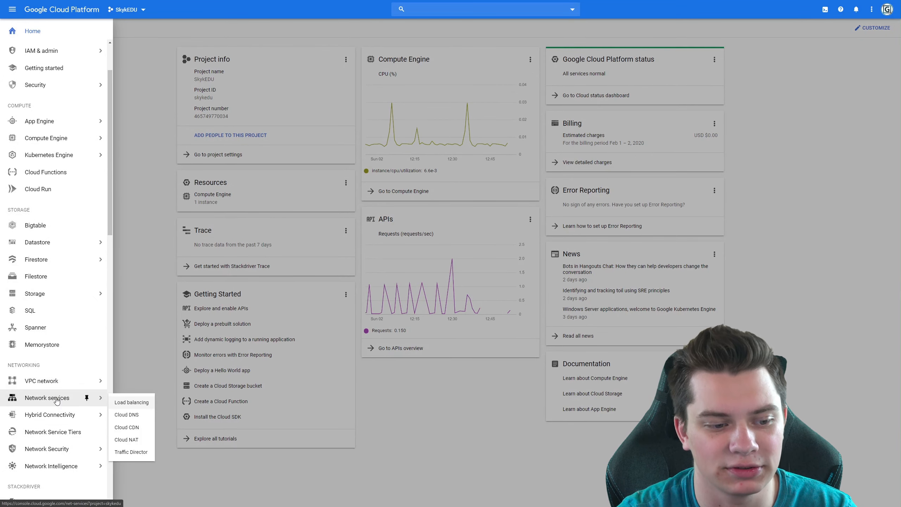
left_click(126, 414)
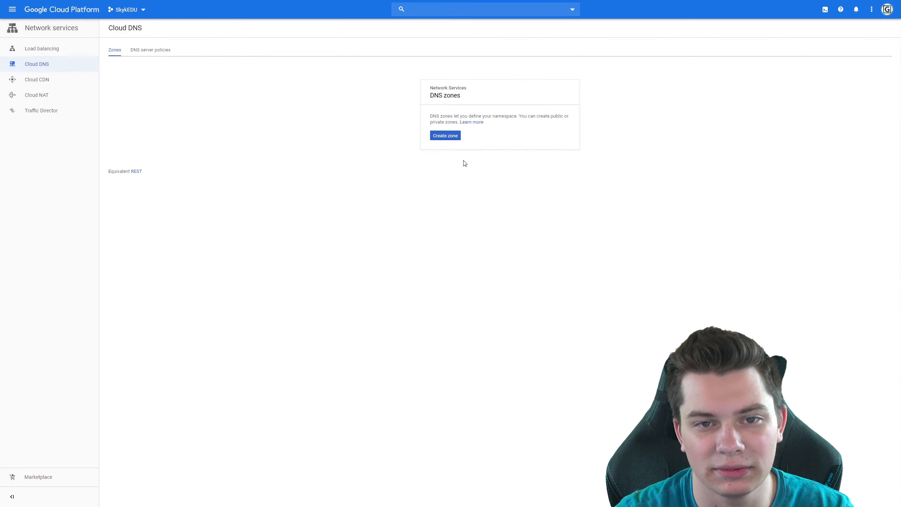
left_click(448, 136)
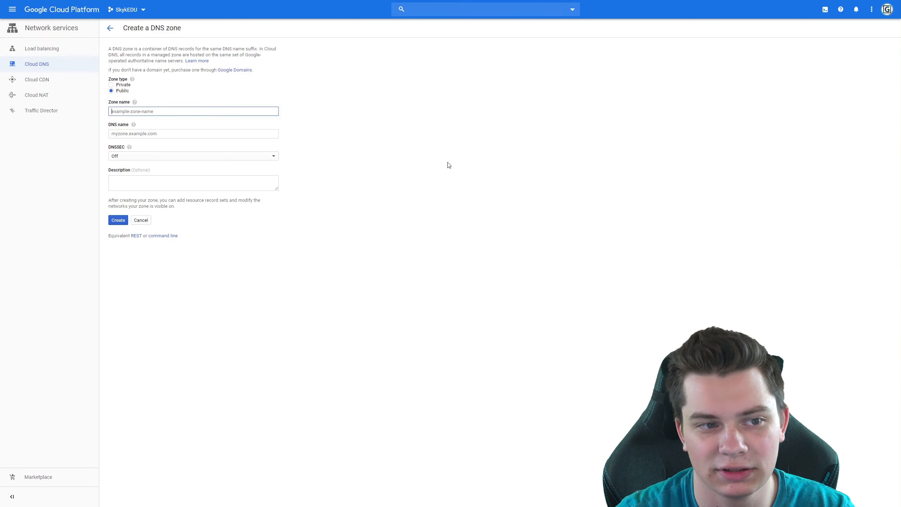
type("slyk")
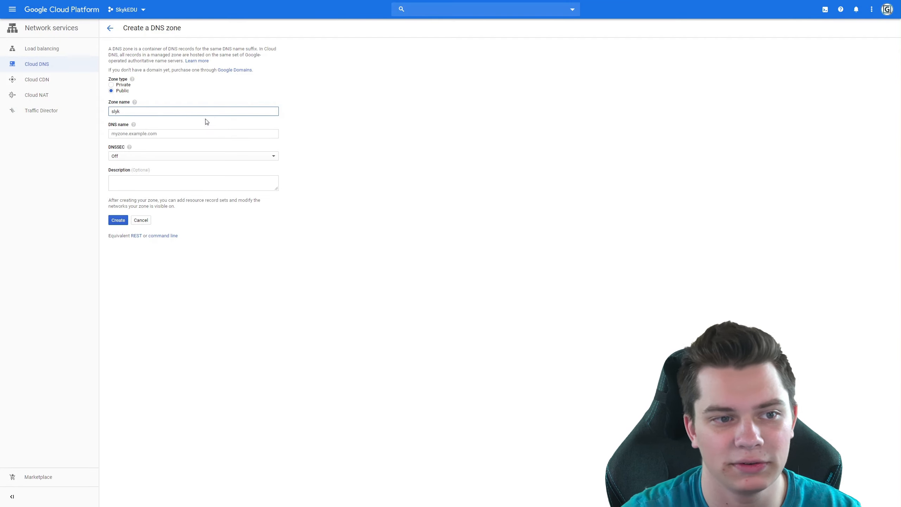
left_click(173, 133)
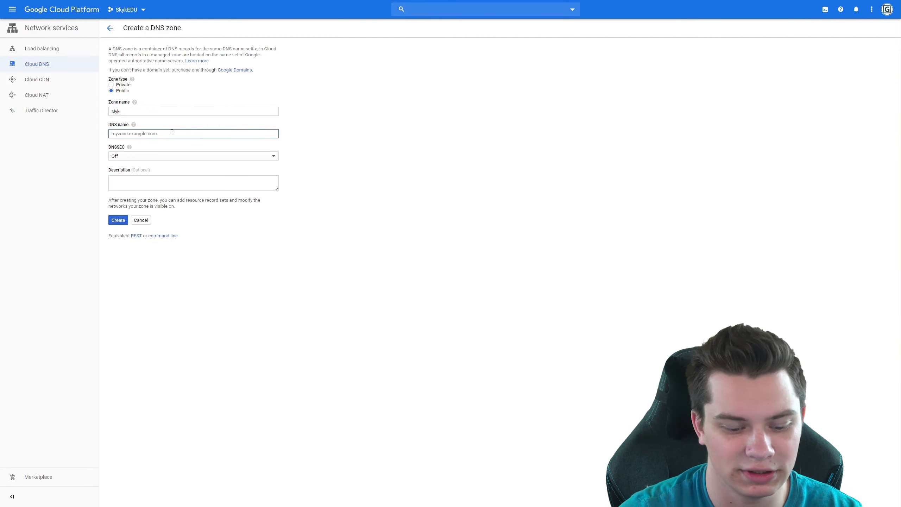
type("slyk.org")
left_click(118, 221)
Step: Add an A record set for the root slyk.org domain using the copied address 34.69.23.147
left_click(127, 82)
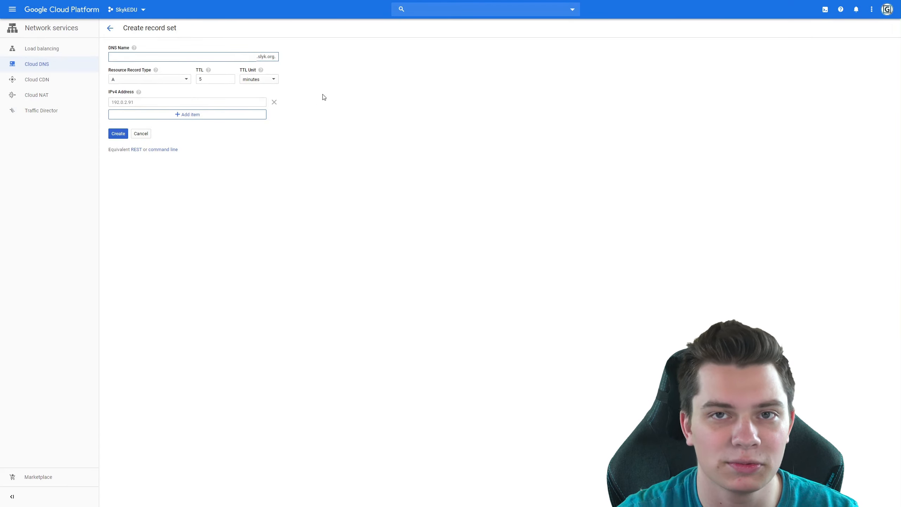
left_click(187, 102)
key("ctrl+v")
left_click(118, 133)
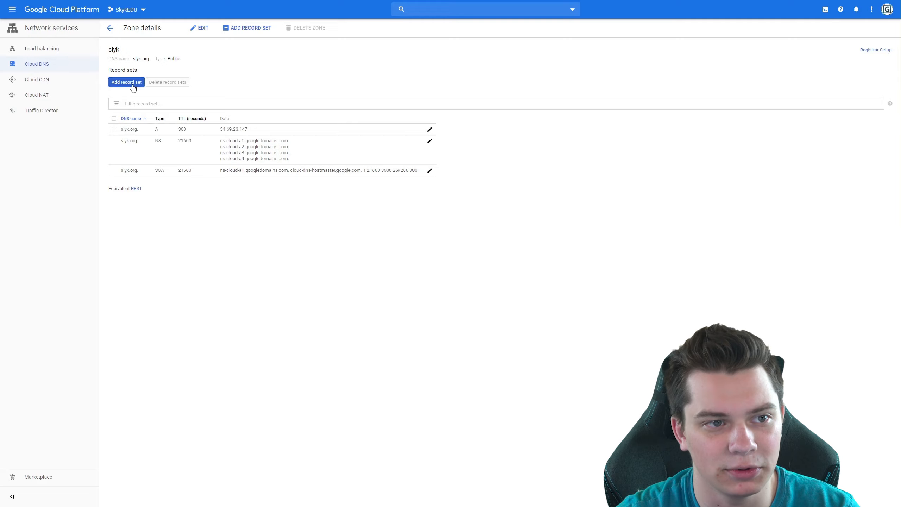
left_click(132, 85)
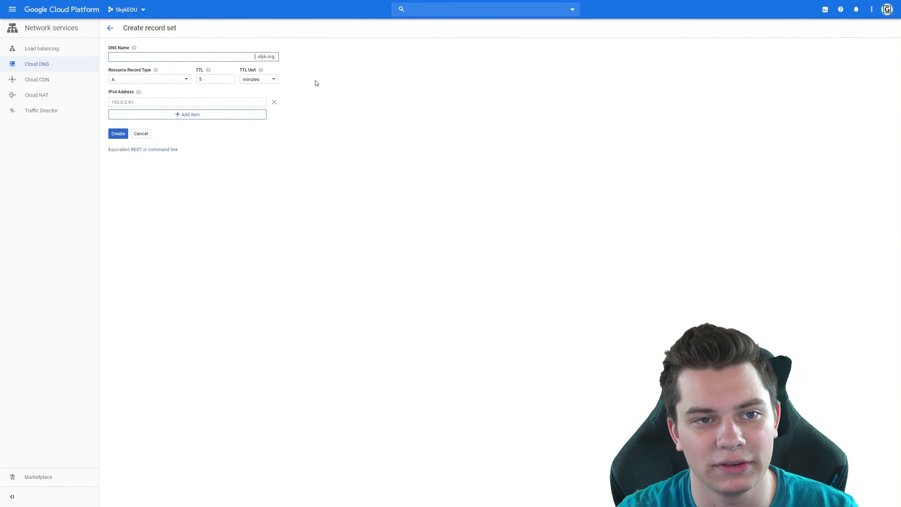
type("ww")
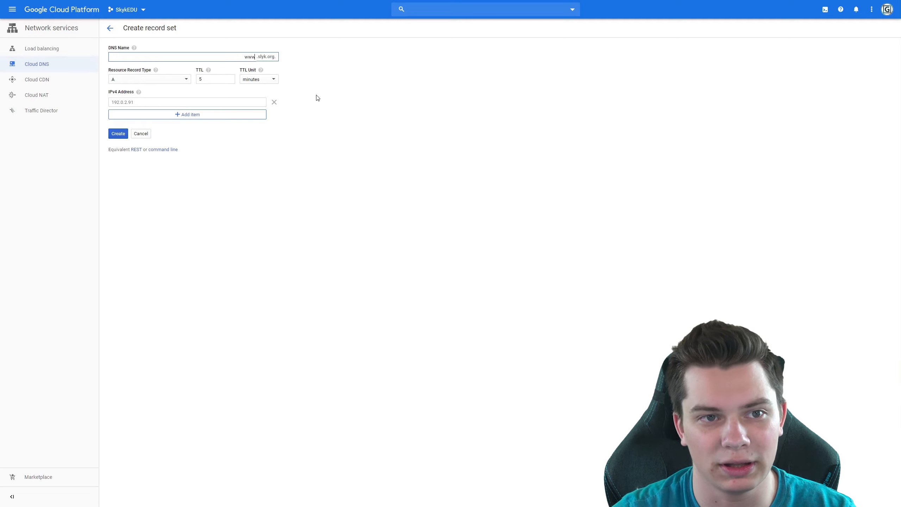
type("w")
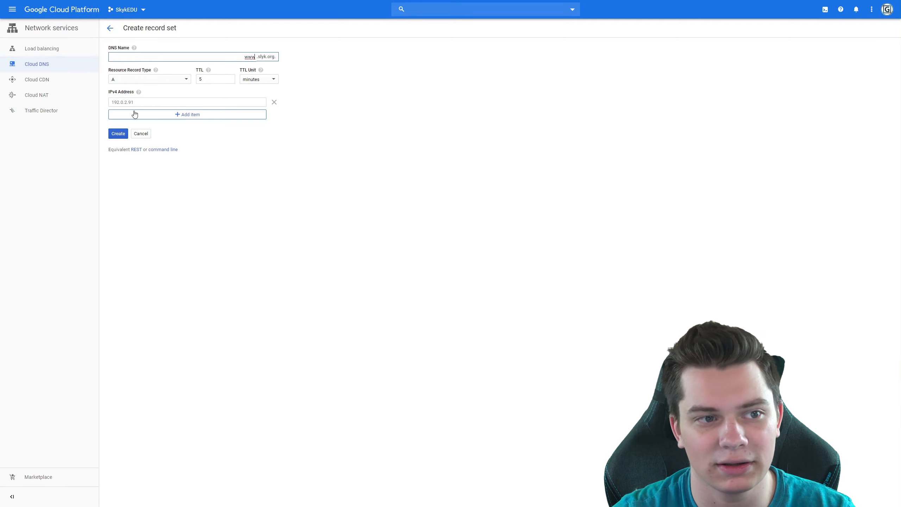
left_click(165, 102)
type("34.69.23.147")
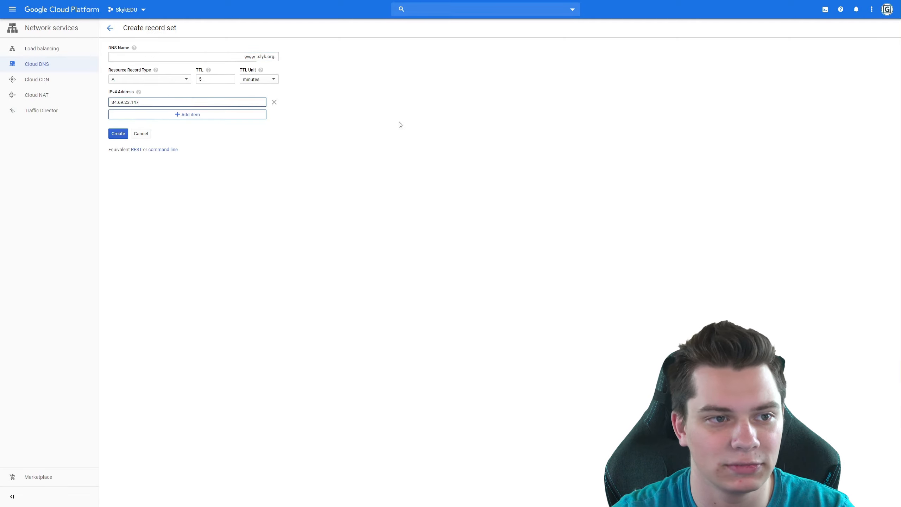
left_click(119, 134)
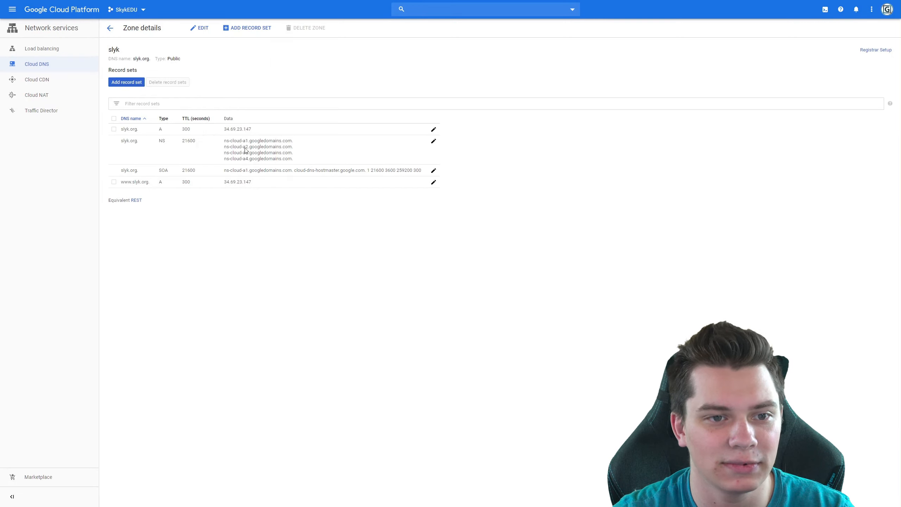
Step: Open the zone's Registrar Setup details and copy the first name server, ns-cloud-a1.googledomains.com
left_click_drag(227, 141, 288, 147)
left_click(260, 143)
left_click(287, 147)
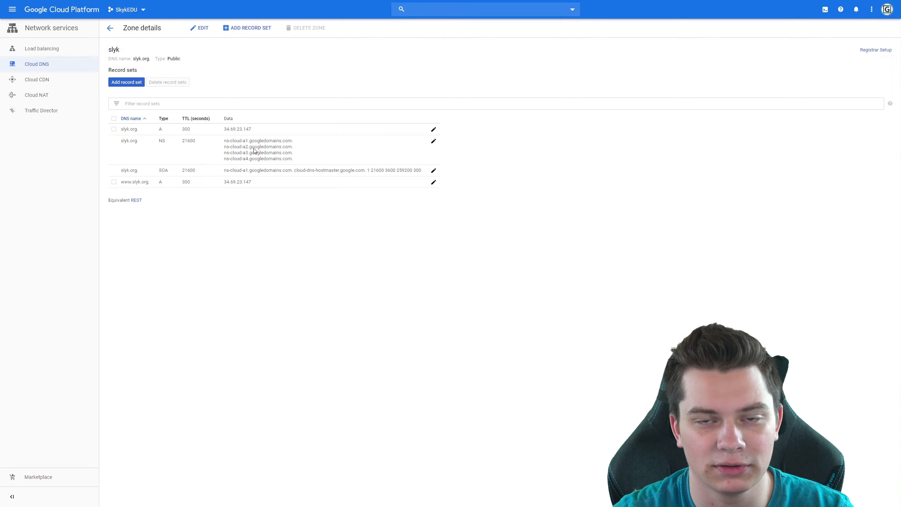
left_click(878, 50)
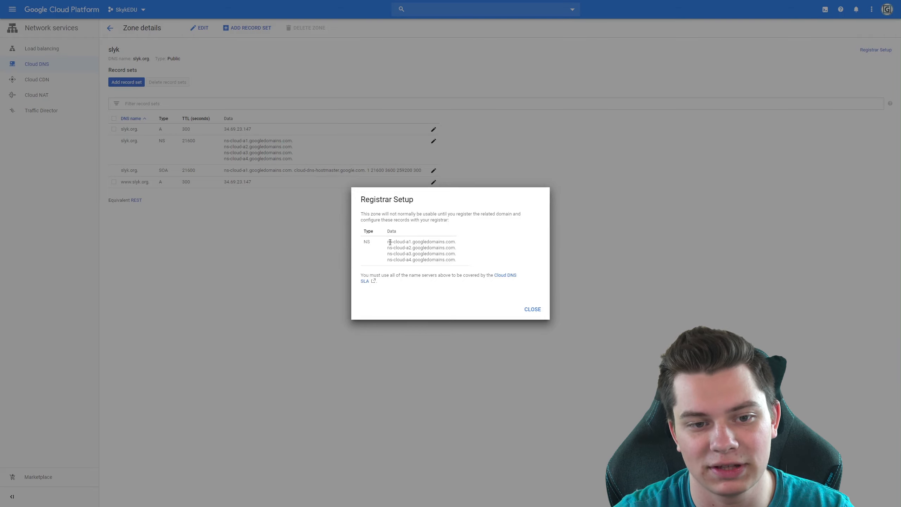
left_click_drag(389, 242, 461, 260)
left_click(465, 250)
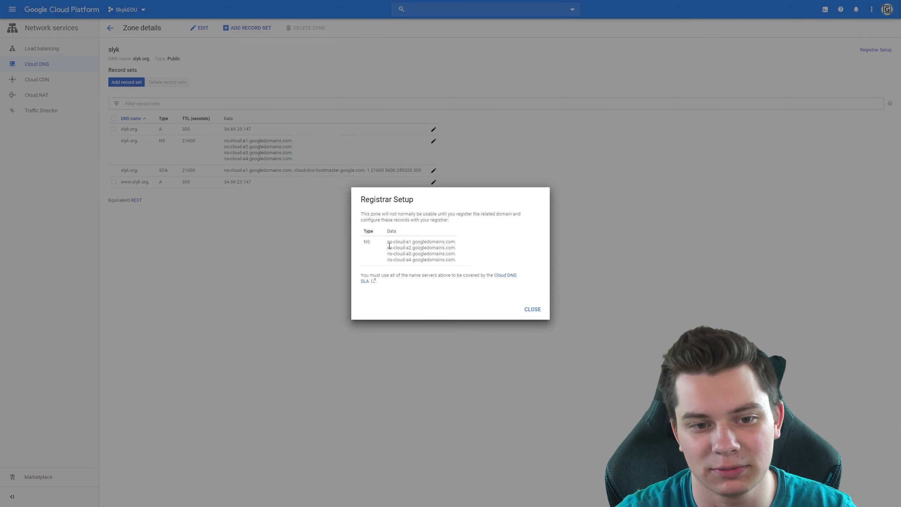
left_click_drag(388, 242, 455, 241)
key("ctrl+c")
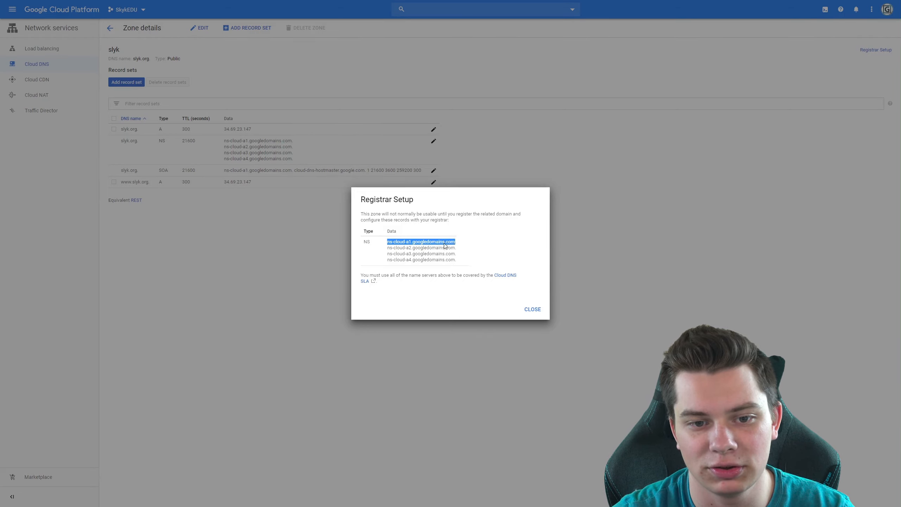
right_click(445, 246)
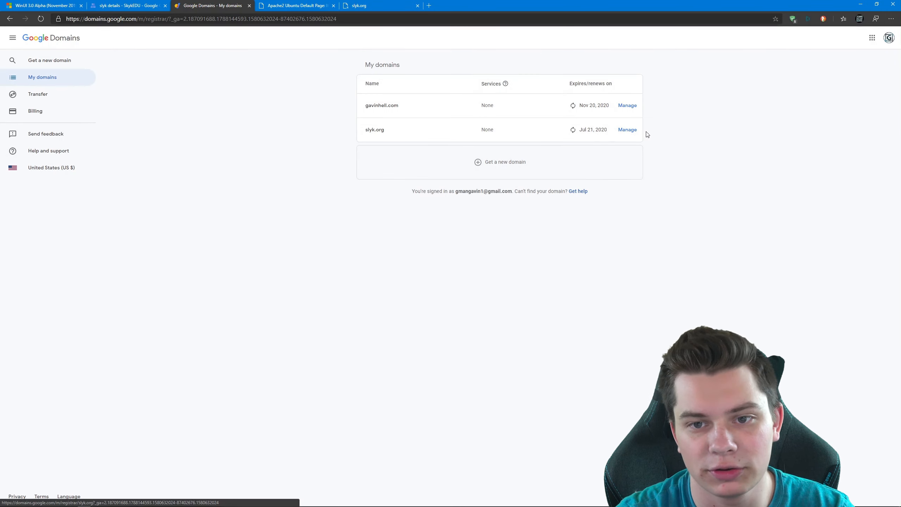
Step: In Google Domains, switch slyk.org's DNS to custom name servers and enter ns-cloud-a1.googledomains.com as the first one
left_click(627, 130)
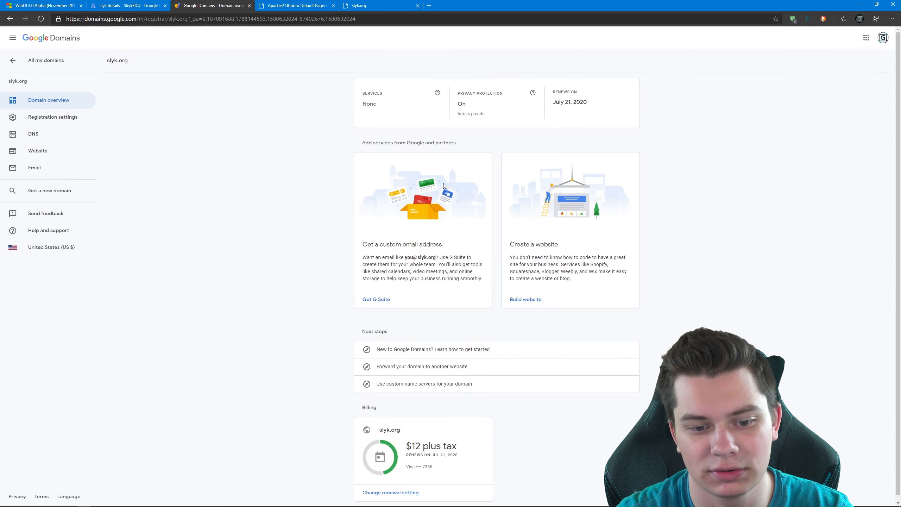
left_click(51, 135)
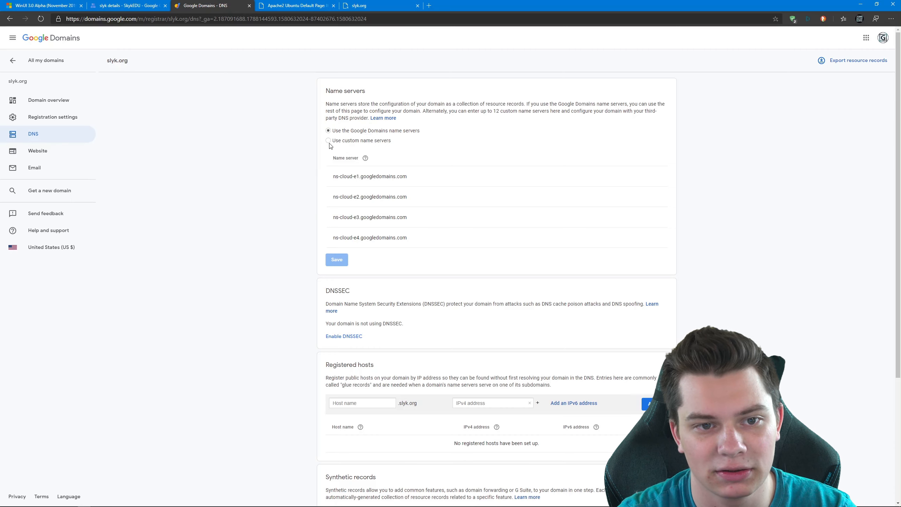
left_click(328, 140)
left_click(369, 176)
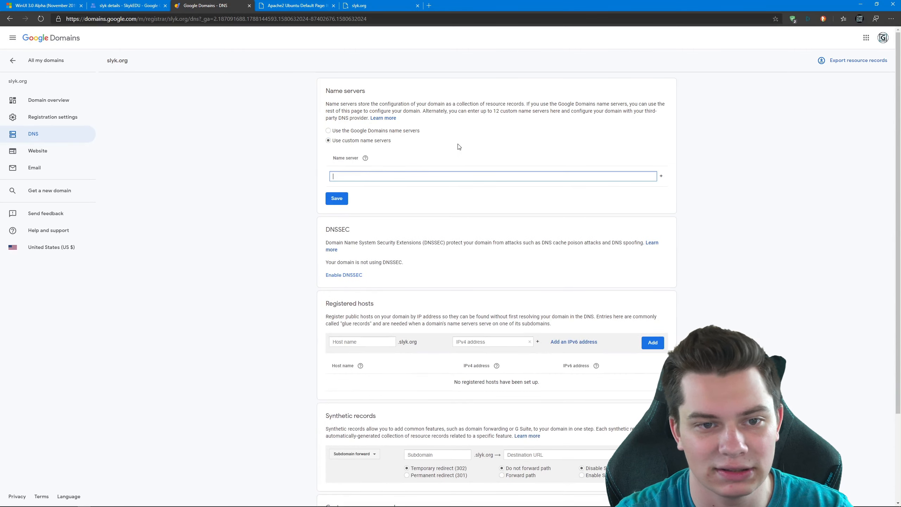
key("ctrl+v")
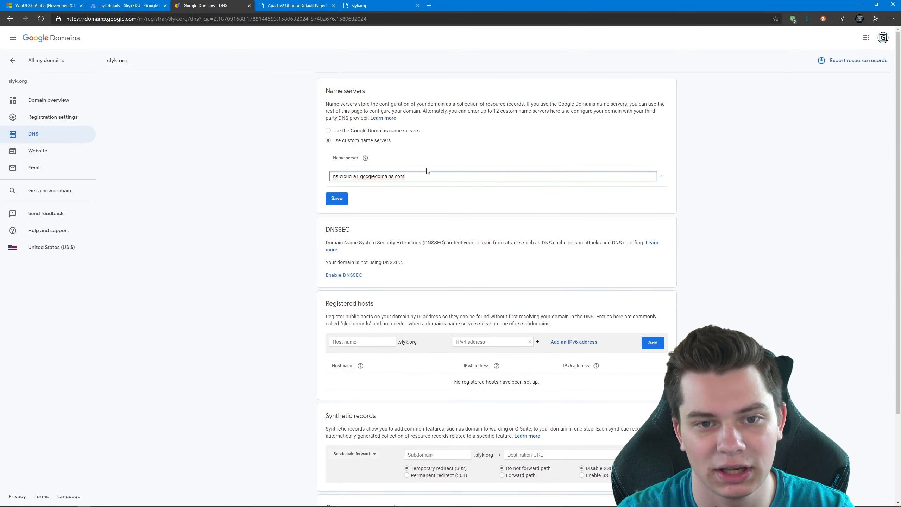
Step: Add ns-cloud-a2.googledomains.com as the second custom name server
left_click(661, 176)
key("ctrl+v")
left_click(360, 197)
key("BackSpace")
type("2")
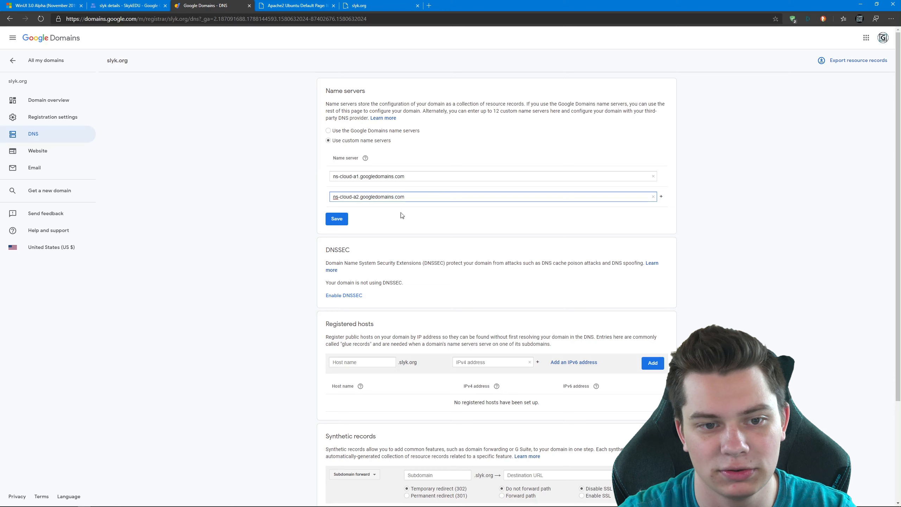
Step: Add ns-cloud-a3.googledomains.com as the third custom name server
left_click(662, 197)
left_click(458, 216)
key("ctrl+v")
left_click(359, 217)
key("BackSpace")
type("3")
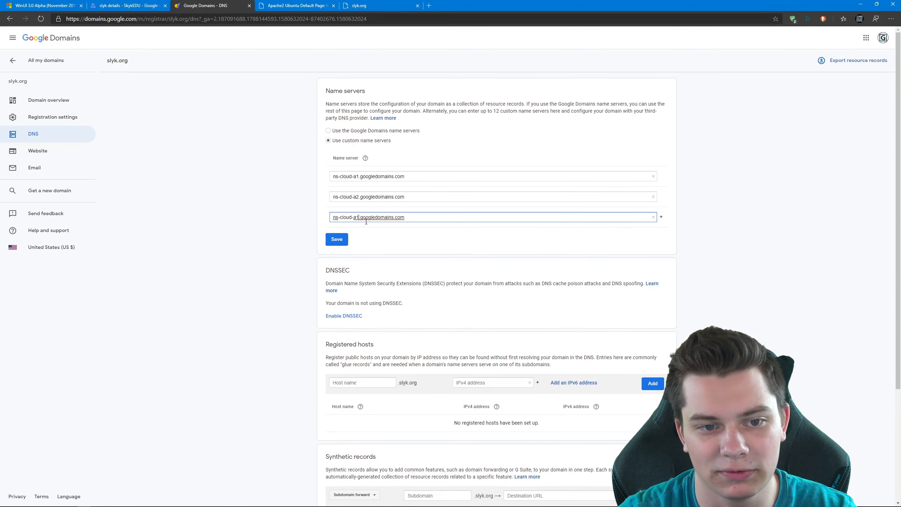
Step: Add ns-cloud-a4.googledomains.com as the fourth custom name server and save the name server settings
left_click(661, 217)
type("ns-cloud-a1.googledomains.com")
left_click(359, 237)
key("BackSpace")
type("4")
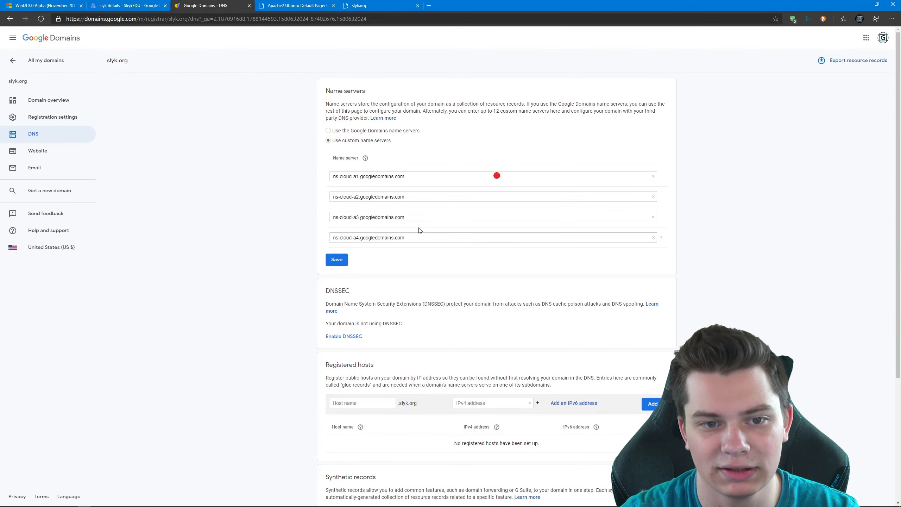
left_click(336, 260)
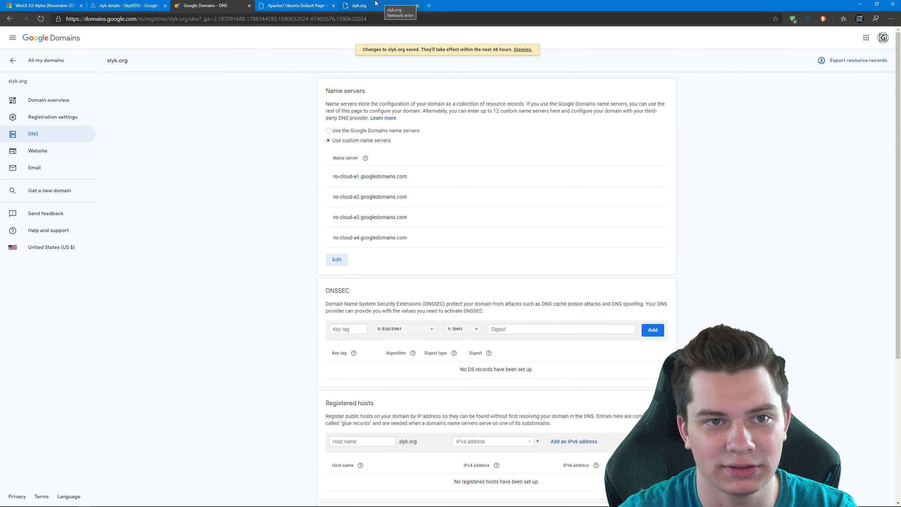
Step: View the web server's page at the static IP address 34.69.23.147 in its open browser tab
left_click(295, 6)
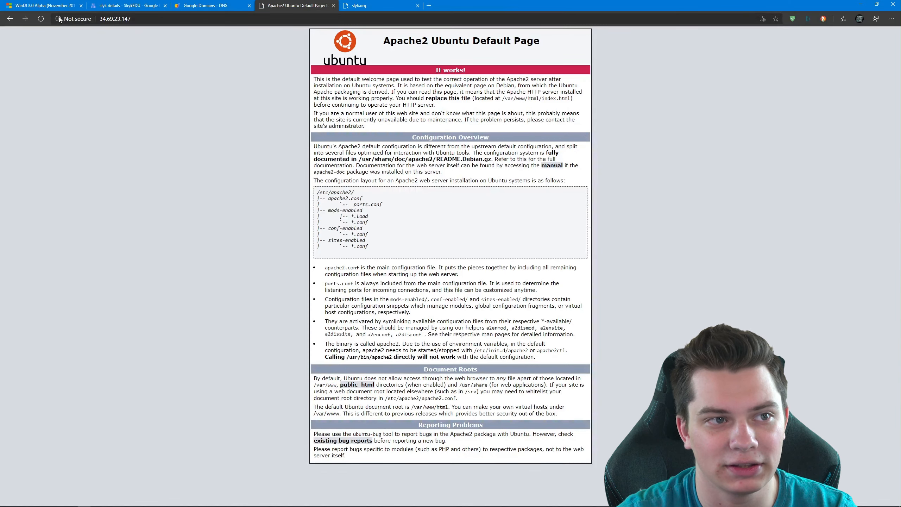
key("ctrl+l")
left_click(333, 94)
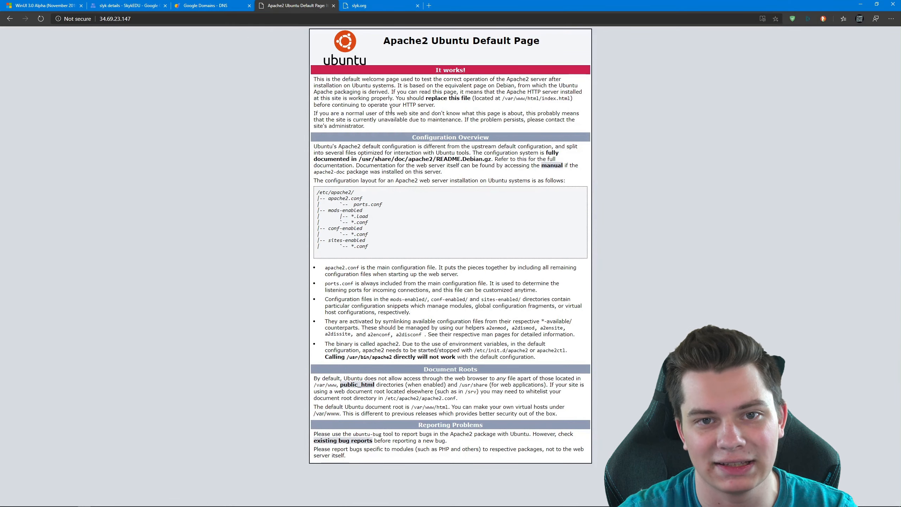